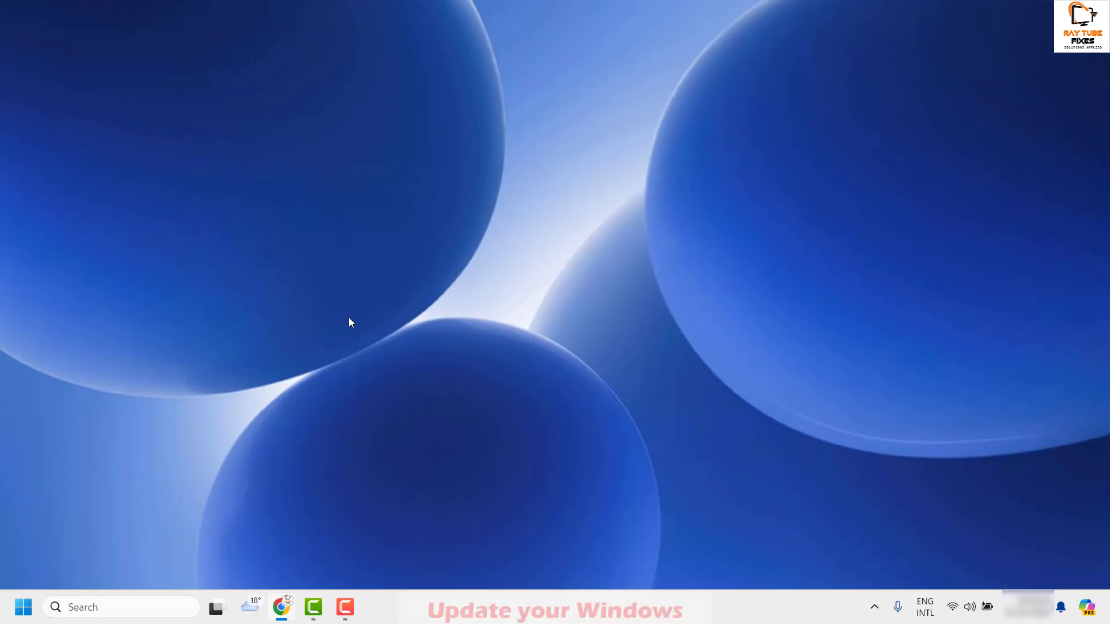
# - Check Windows Update in Settings while the 2024-03 cumulative update downloads, then close Settings
pyautogui.rightClick(23, 615)
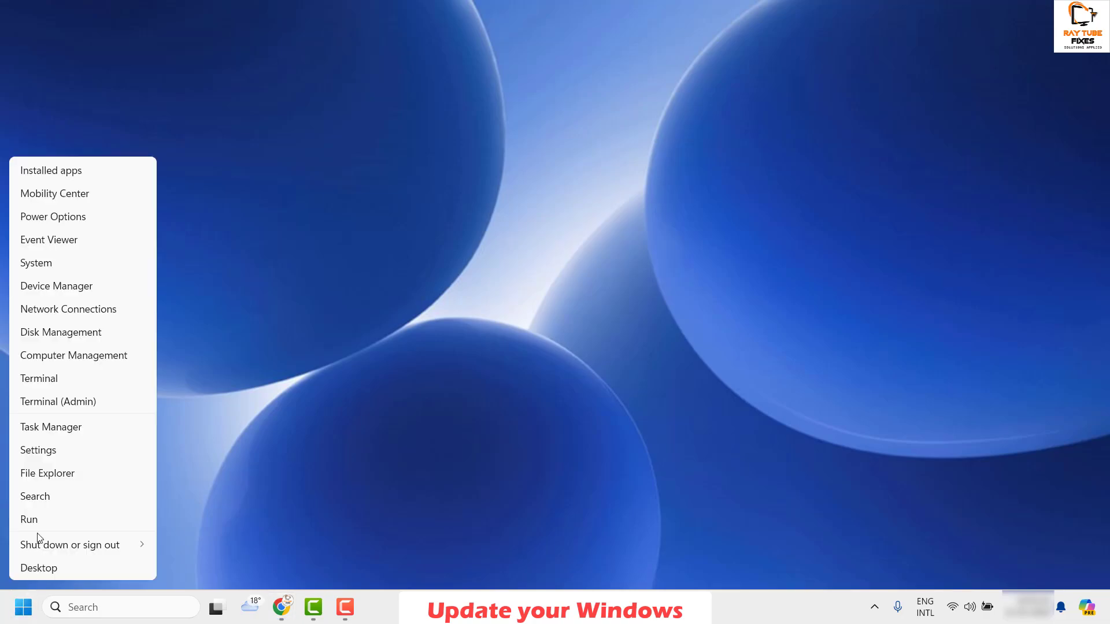
pyautogui.click(46, 454)
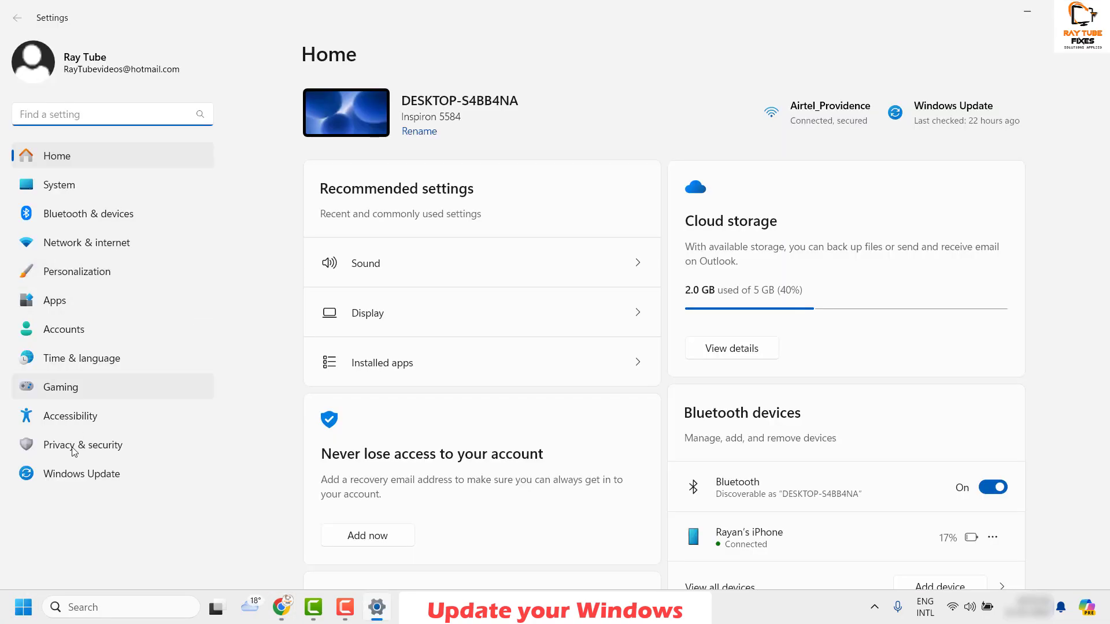
pyautogui.click(85, 483)
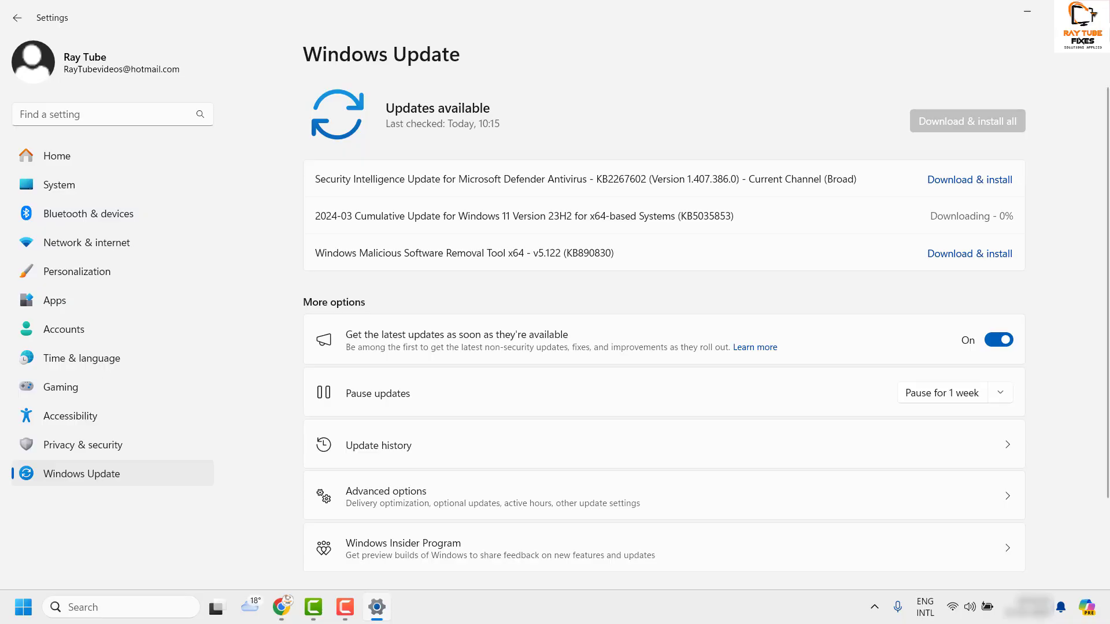
pyautogui.hotkey('alt', 'F4')
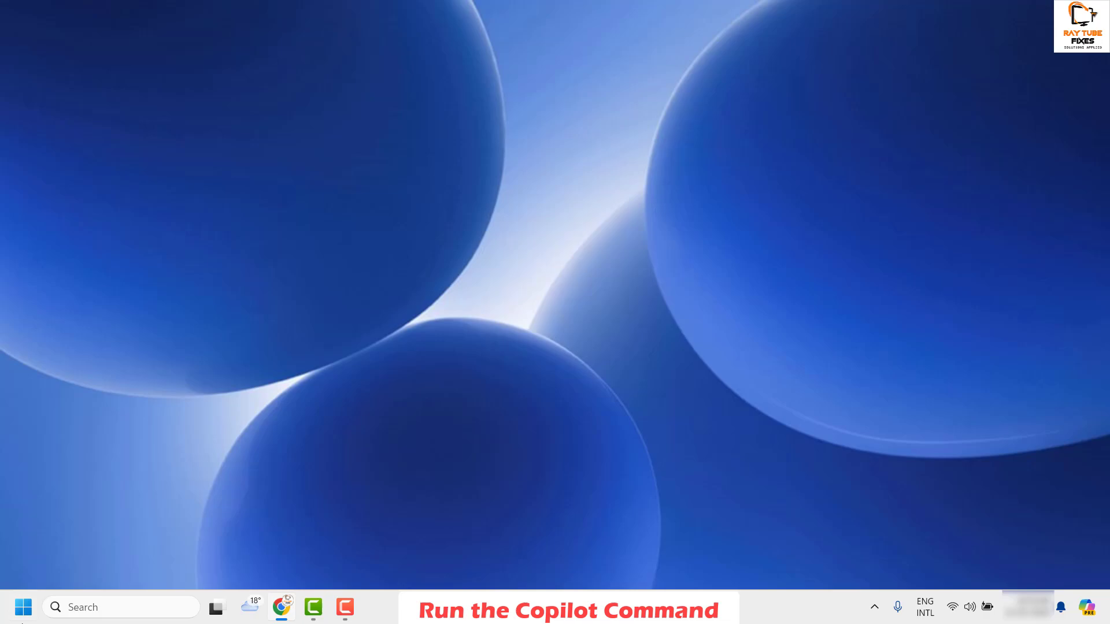
# - Run microsoft-edge://?ux=copilot&tcp=1&source=taskbar from the Run box to open the Copilot (preview) panel
pyautogui.rightClick(23, 613)
pyautogui.click(84, 520)
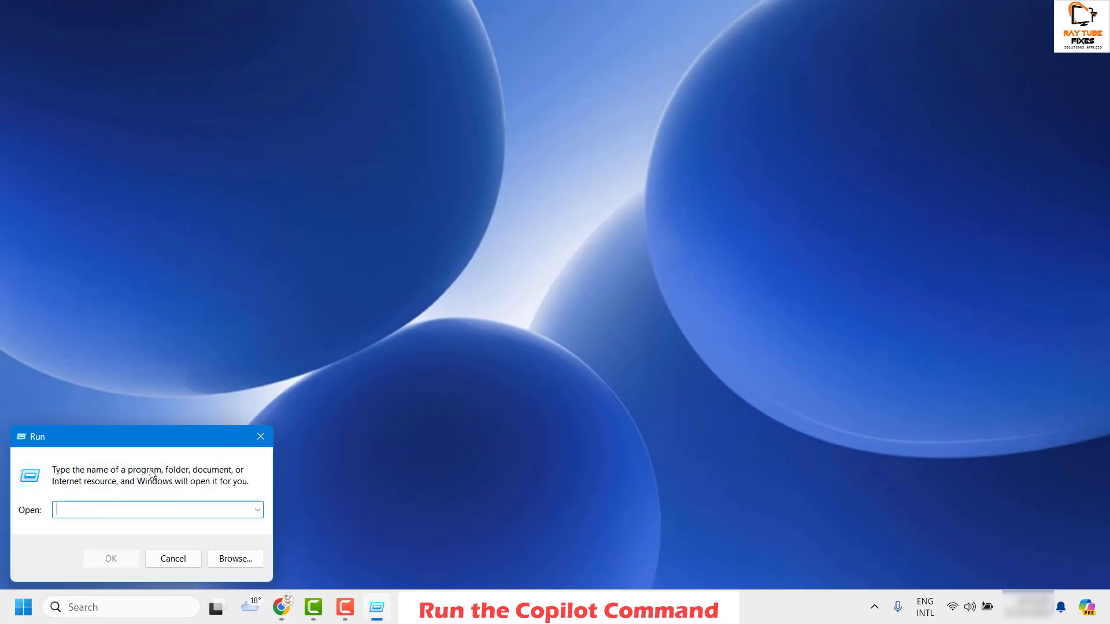
pyautogui.write('microsoft-edge://?ux=copilot&tcp=1&source=taskbar')
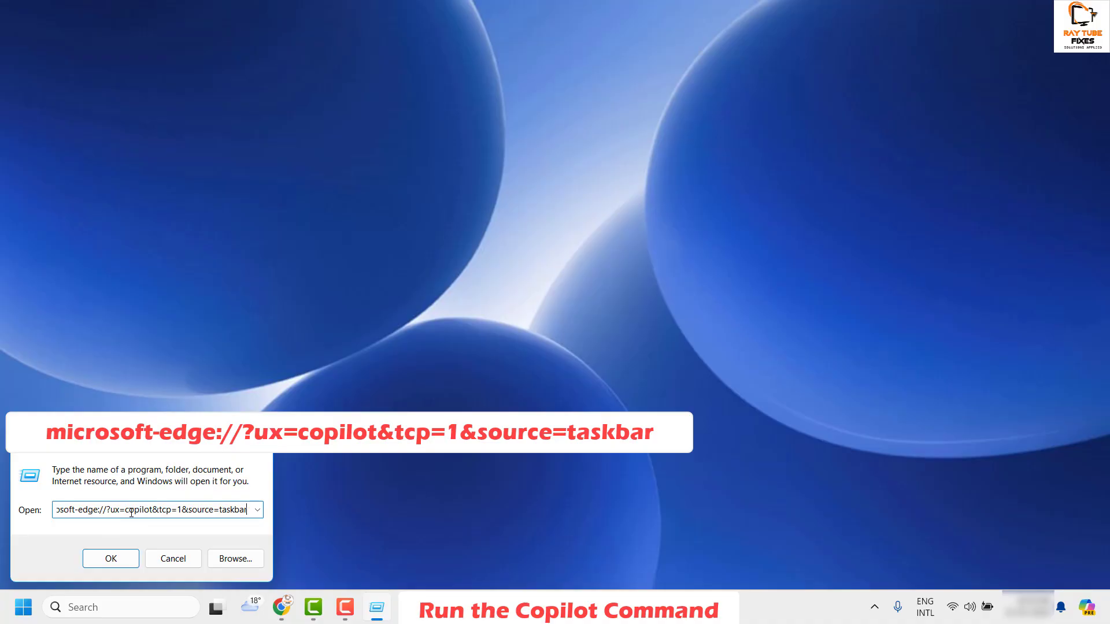
pyautogui.doubleClick(131, 513)
pyautogui.press('Return')
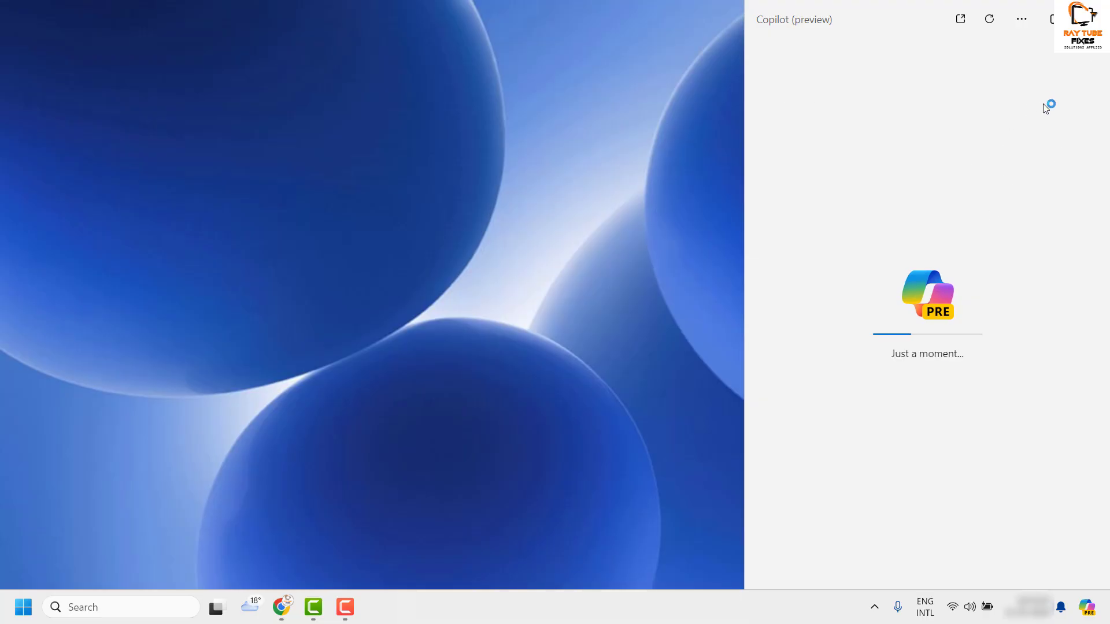
# - Look over Copilot's extra options menu, then close the Copilot panel with Win+C
pyautogui.click(1027, 23)
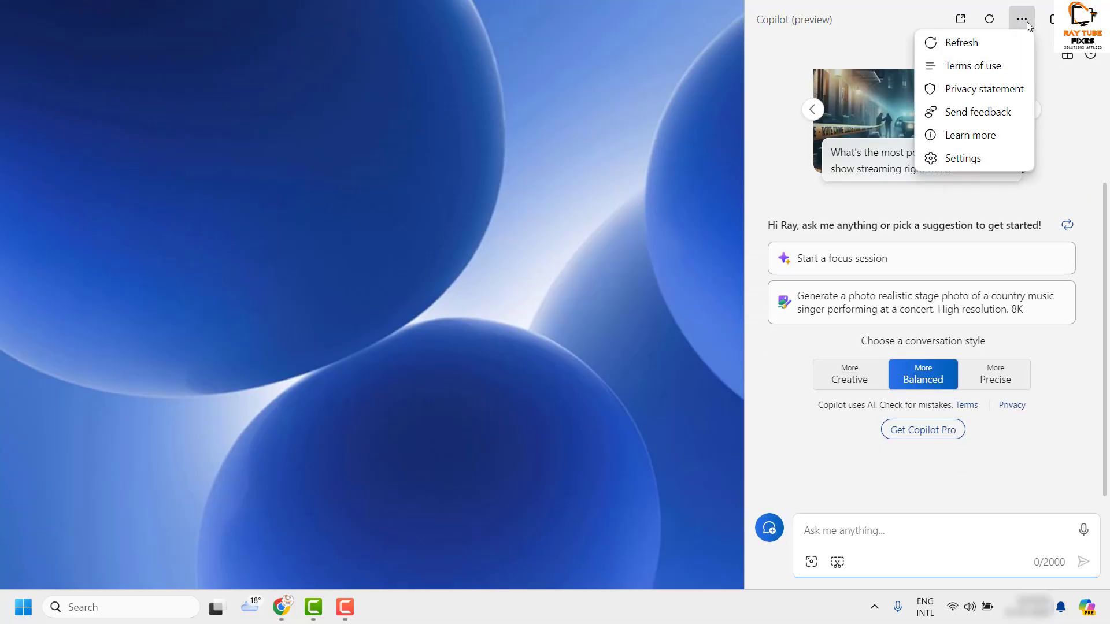
pyautogui.click(963, 158)
pyautogui.press('super+c')
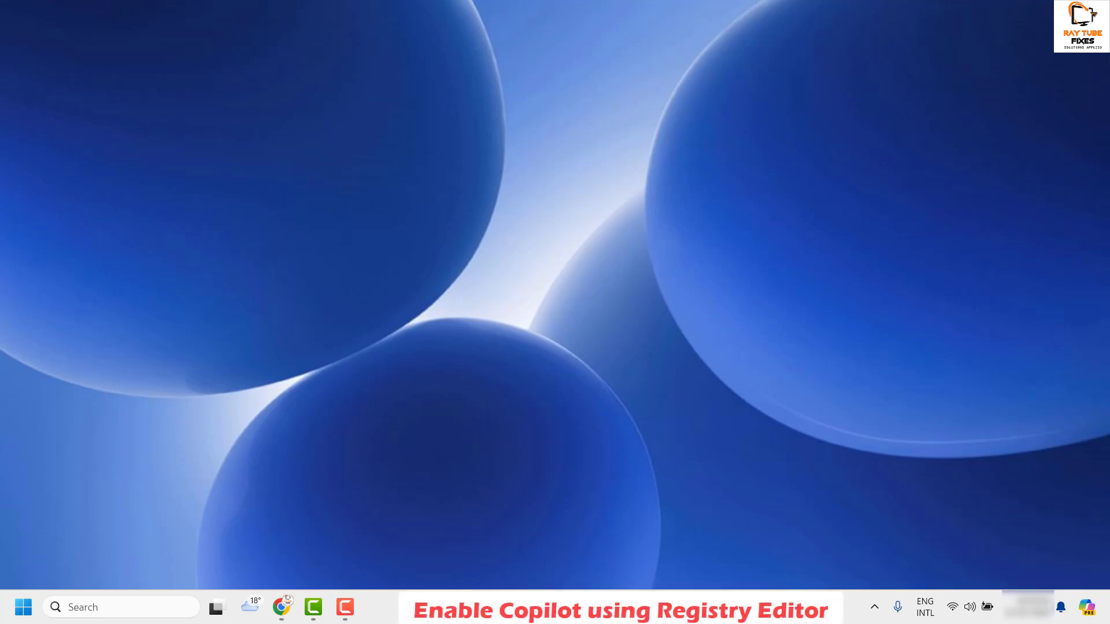
# - Launch regedit from the Run box to open Registry Editor
pyautogui.rightClick(22, 610)
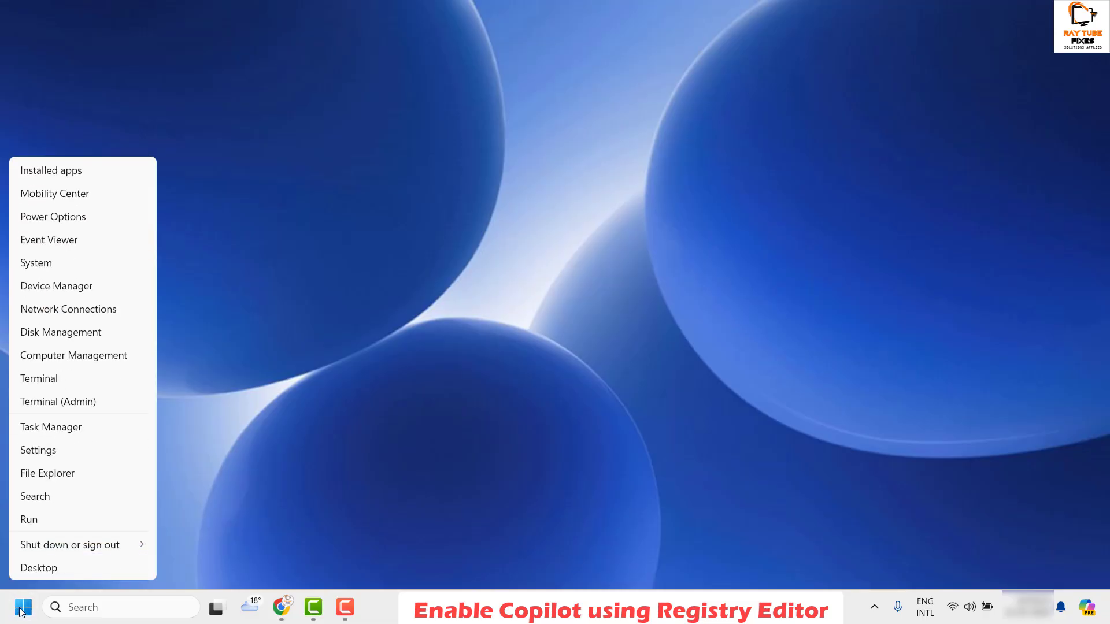
pyautogui.click(38, 519)
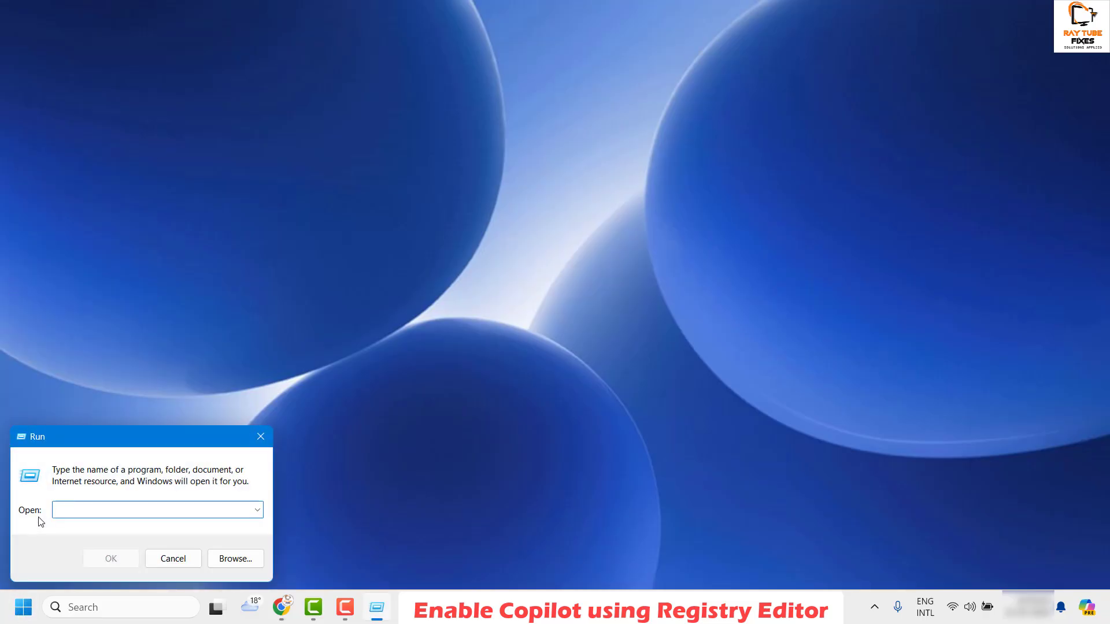
pyautogui.write('regedit')
pyautogui.click(113, 559)
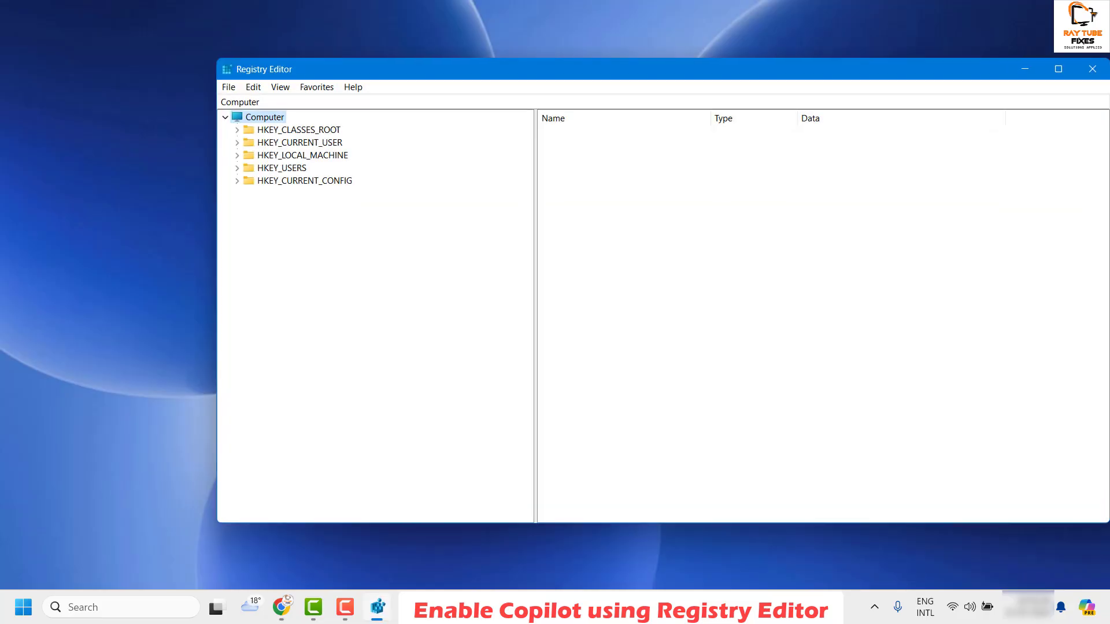
# - Navigate Registry Editor's address bar to HKEY_CURRENT_USER\Software\Policies\Microsoft\Windows
pyautogui.hotkey('alt', 'Tab')
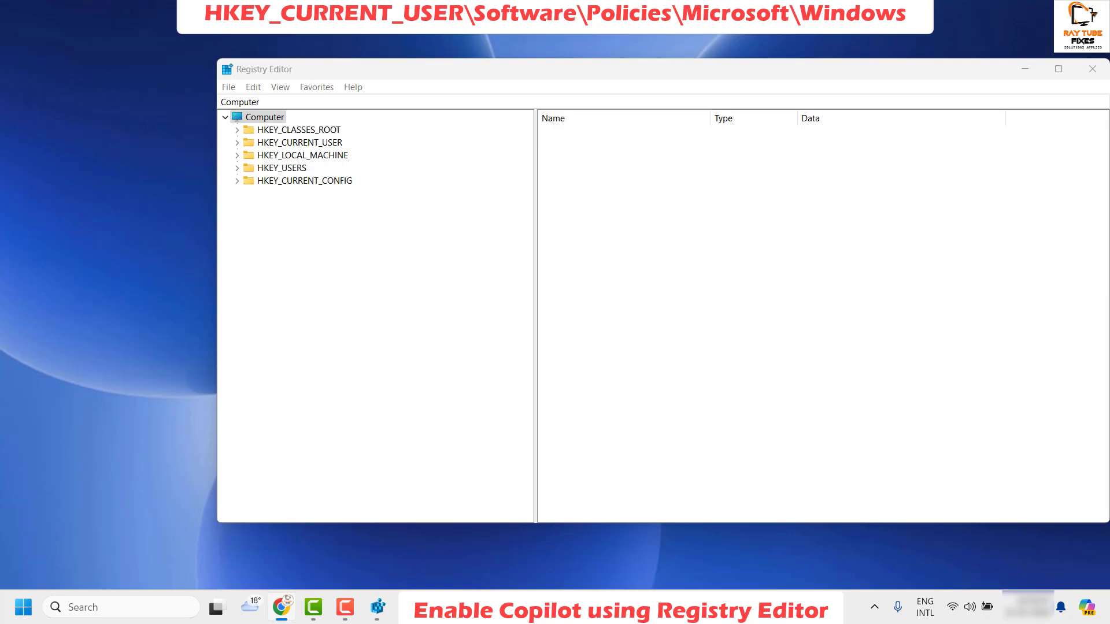
pyautogui.click(277, 101)
pyautogui.press('BackSpace')
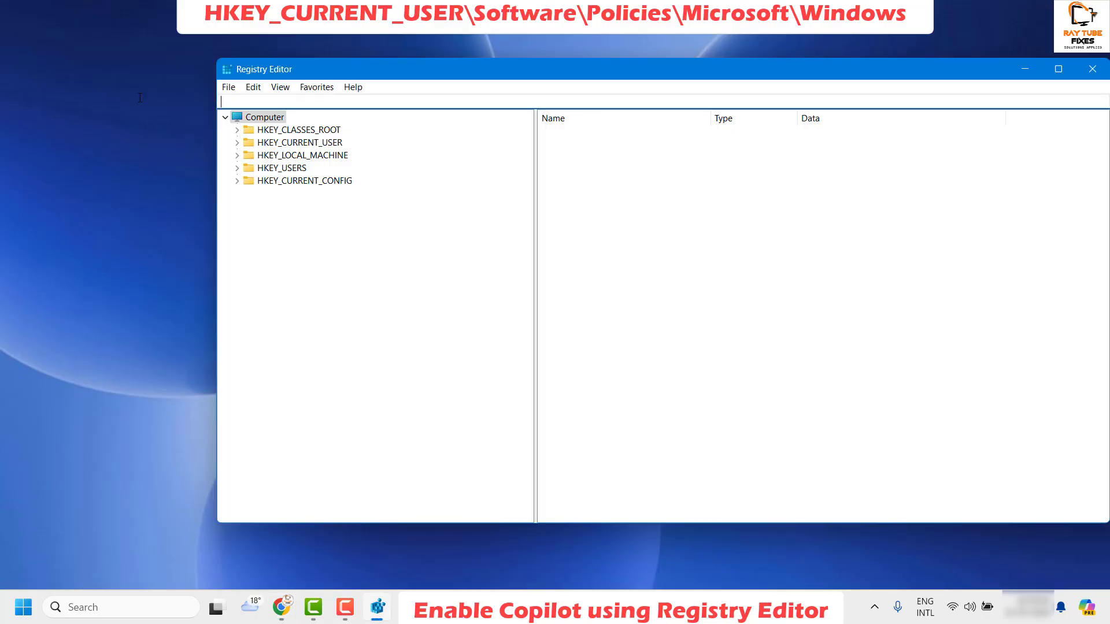
pyautogui.hotkey('ctrl', 'v')
pyautogui.press('Return')
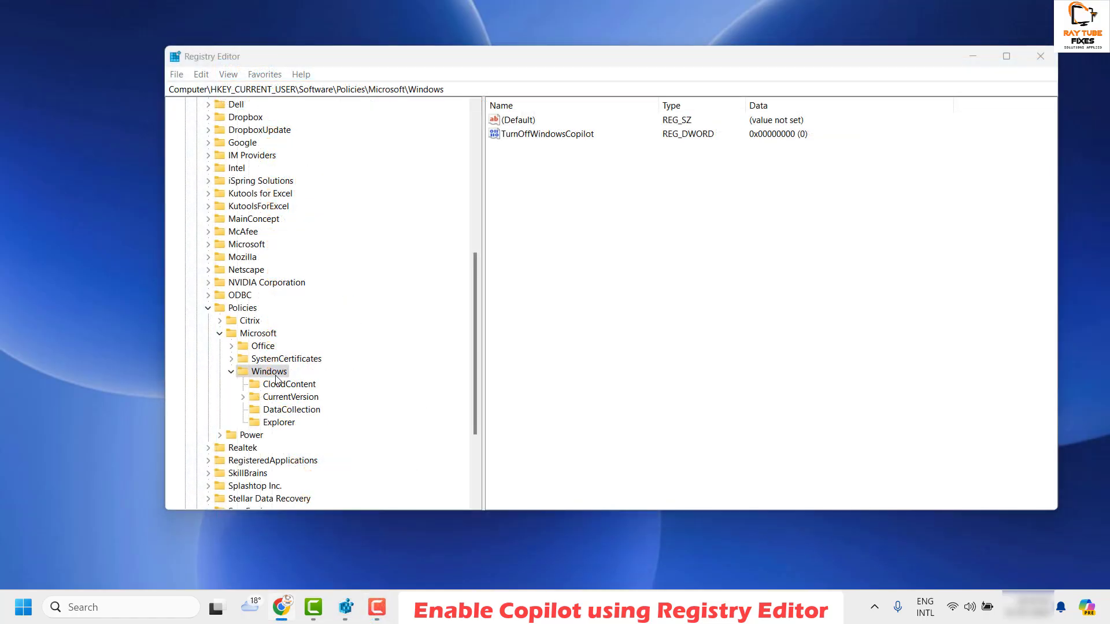
# - Create a new subkey named WindowsCopilot under the Windows policies key
pyautogui.rightClick(277, 377)
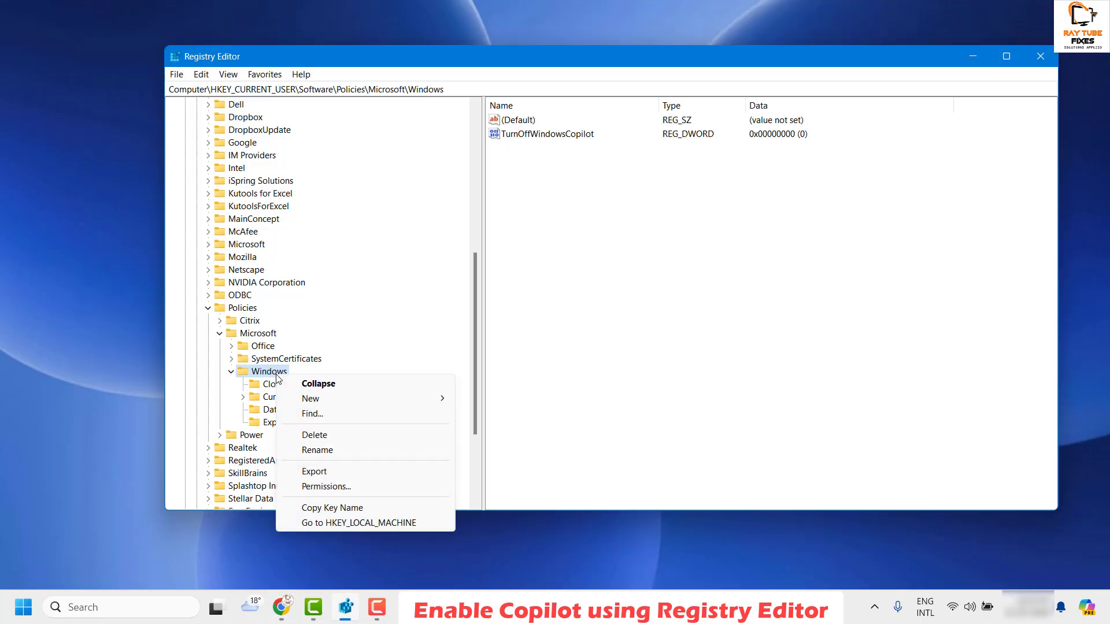
pyautogui.moveTo(321, 401)
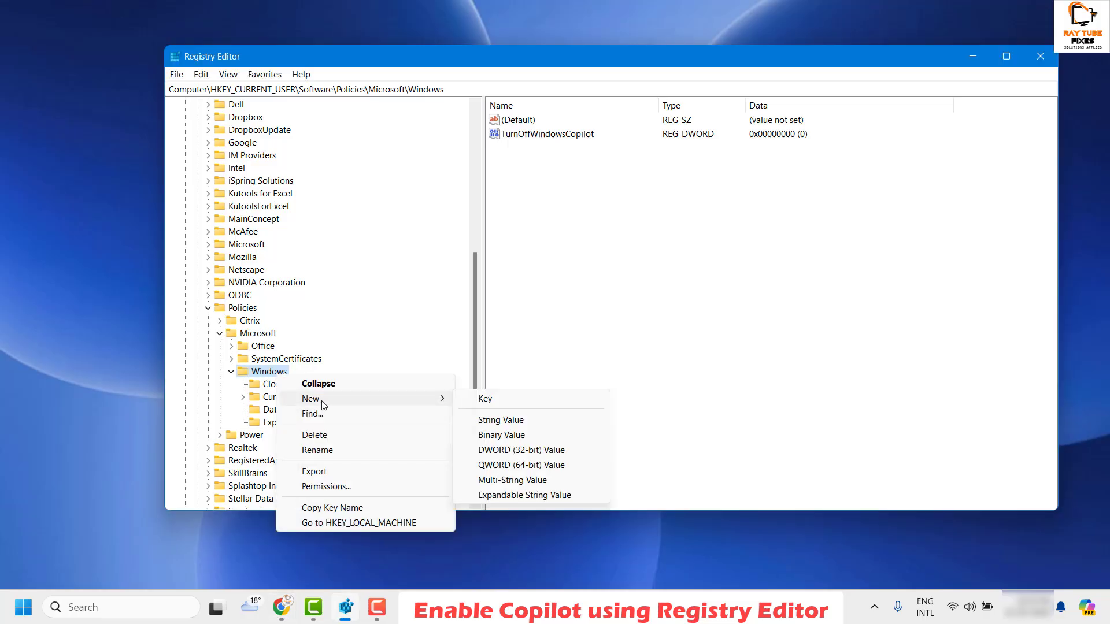
pyautogui.click(542, 404)
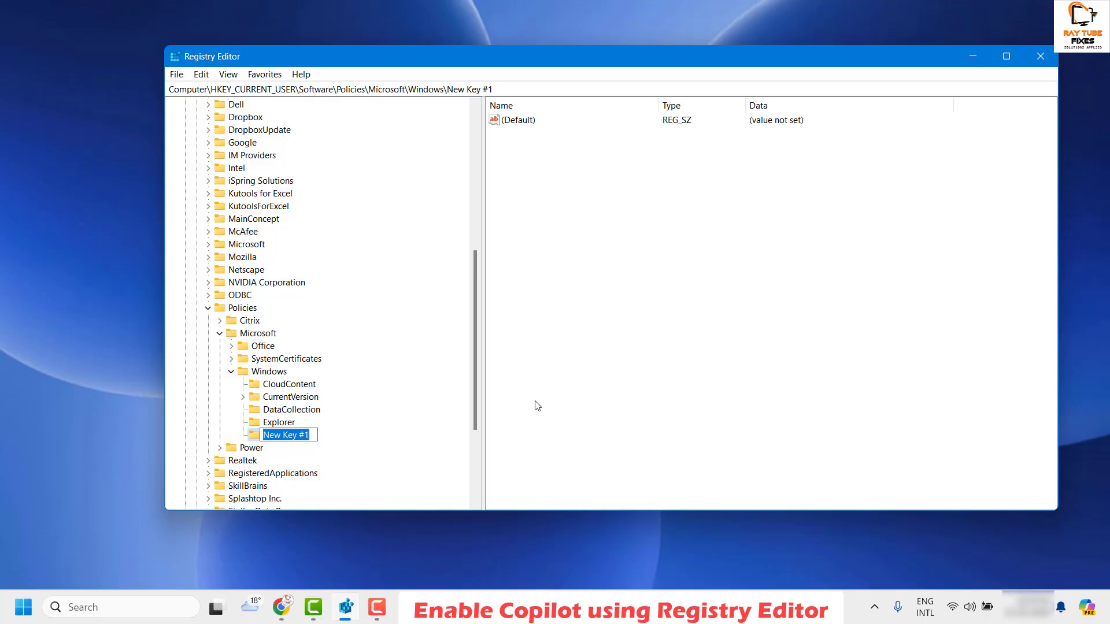
pyautogui.hotkey('ctrl', 'v')
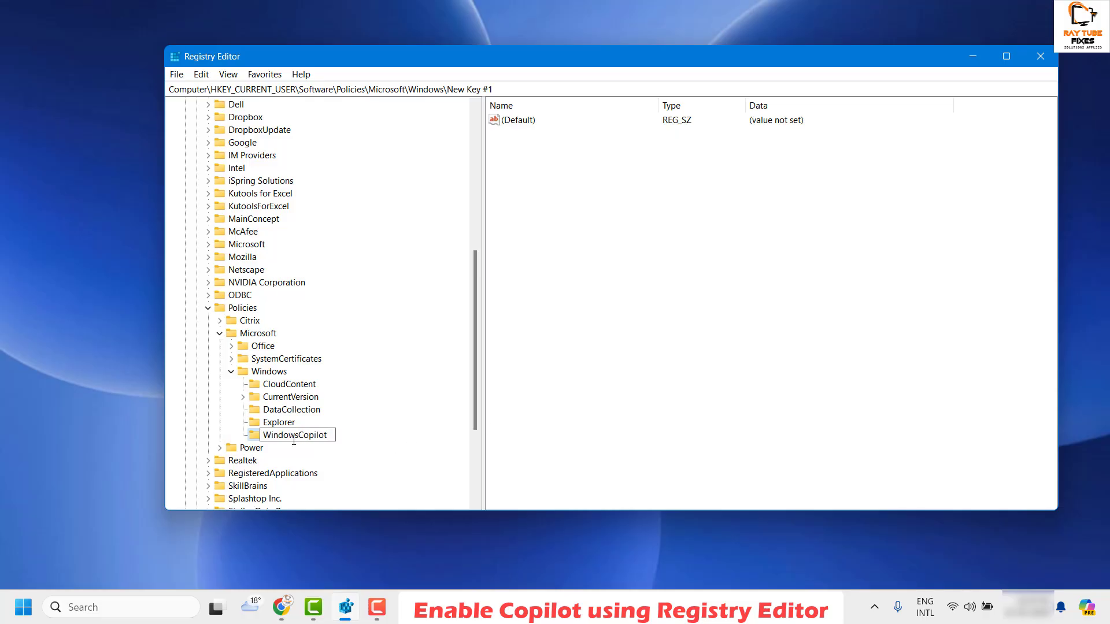
pyautogui.press('Return')
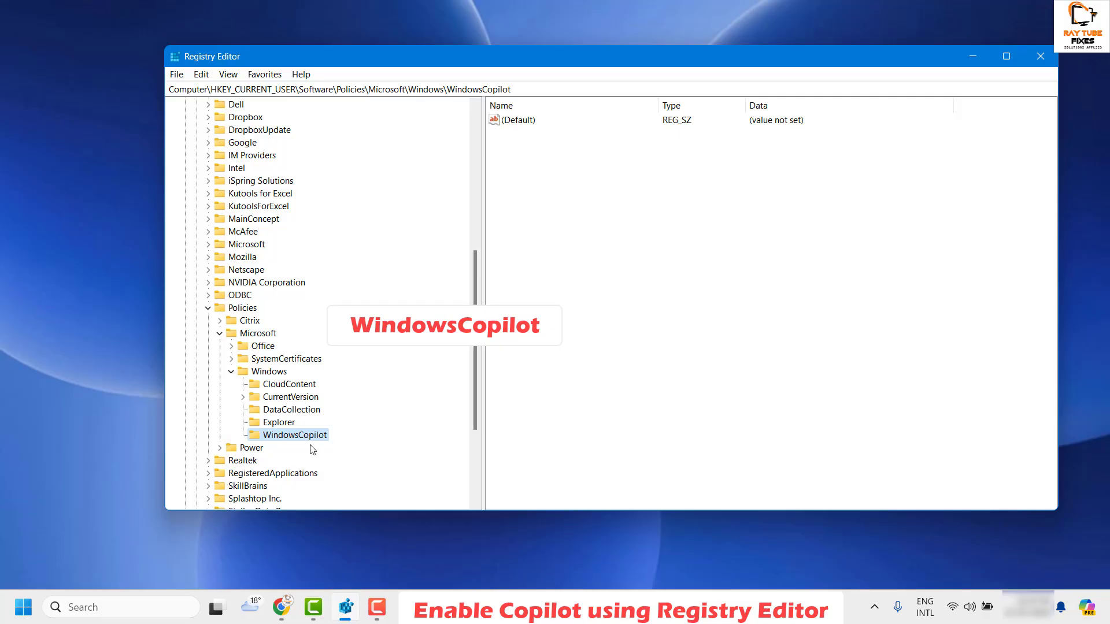
pyautogui.hotkey('alt', 'Tab')
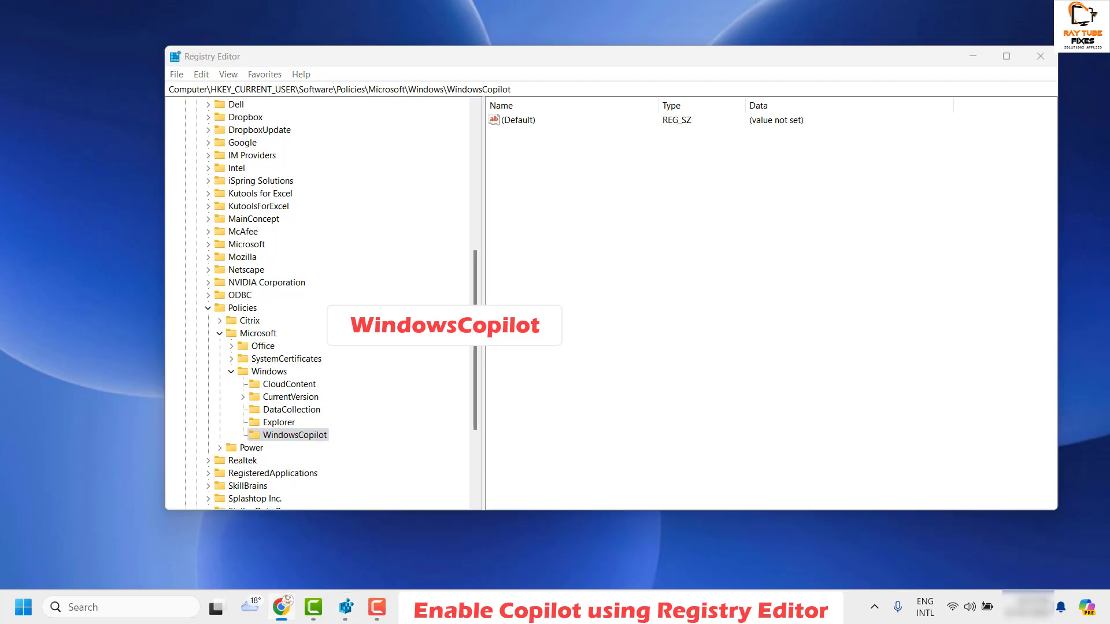
# - Add a DWORD (32-bit) value named TurnOffWindowsCopilot under the WindowsCopilot key
pyautogui.rightClick(298, 434)
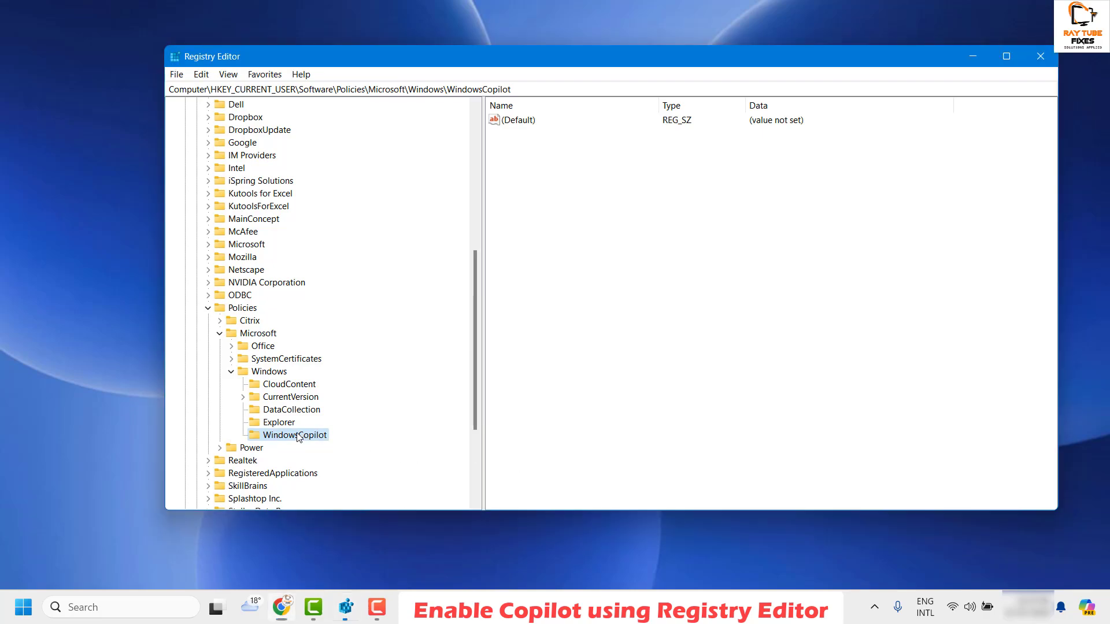
pyautogui.moveTo(375, 463)
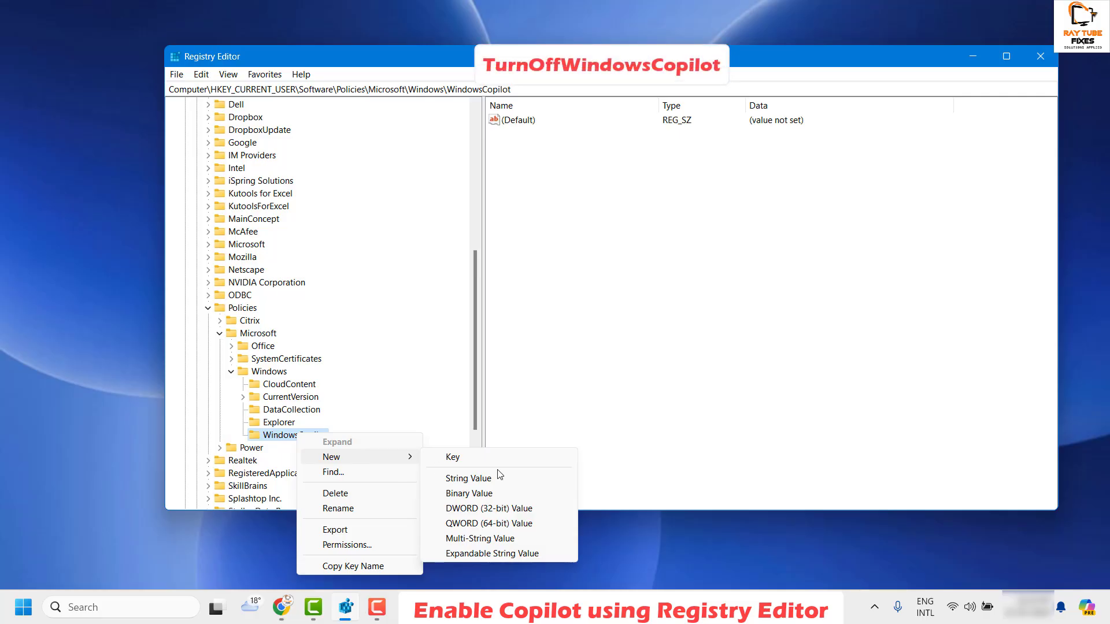
pyautogui.click(508, 510)
pyautogui.write('TurnOffWindowsCopilot')
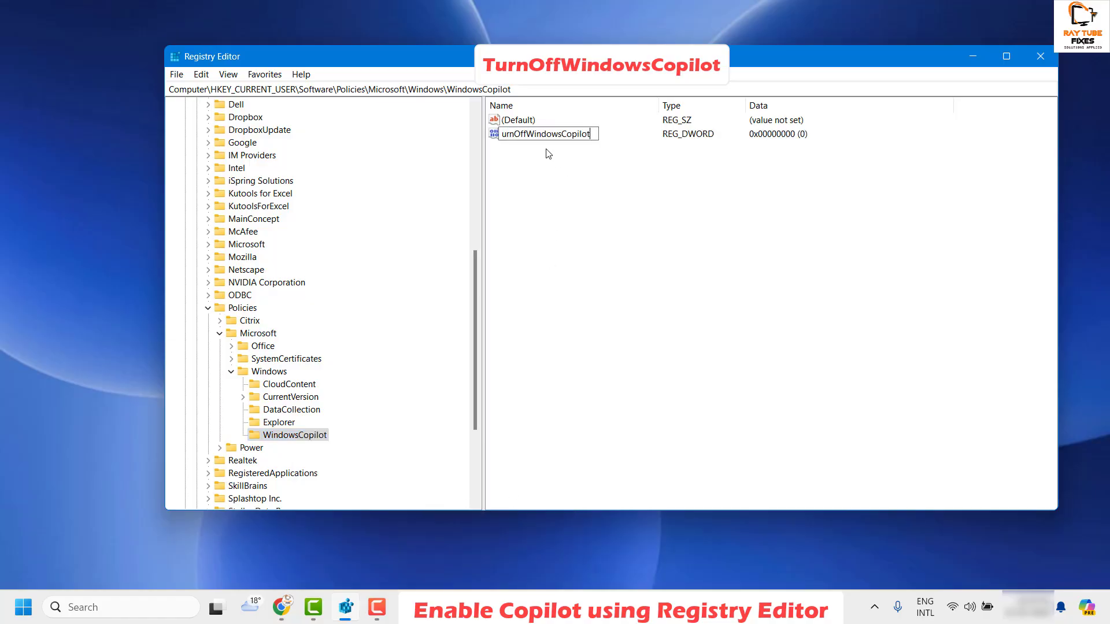
pyautogui.press('Home')
pyautogui.write('T')
pyautogui.press('Return')
# - Keep TurnOffWindowsCopilot's value data at 0 and close Registry Editor
pyautogui.doubleClick(553, 137)
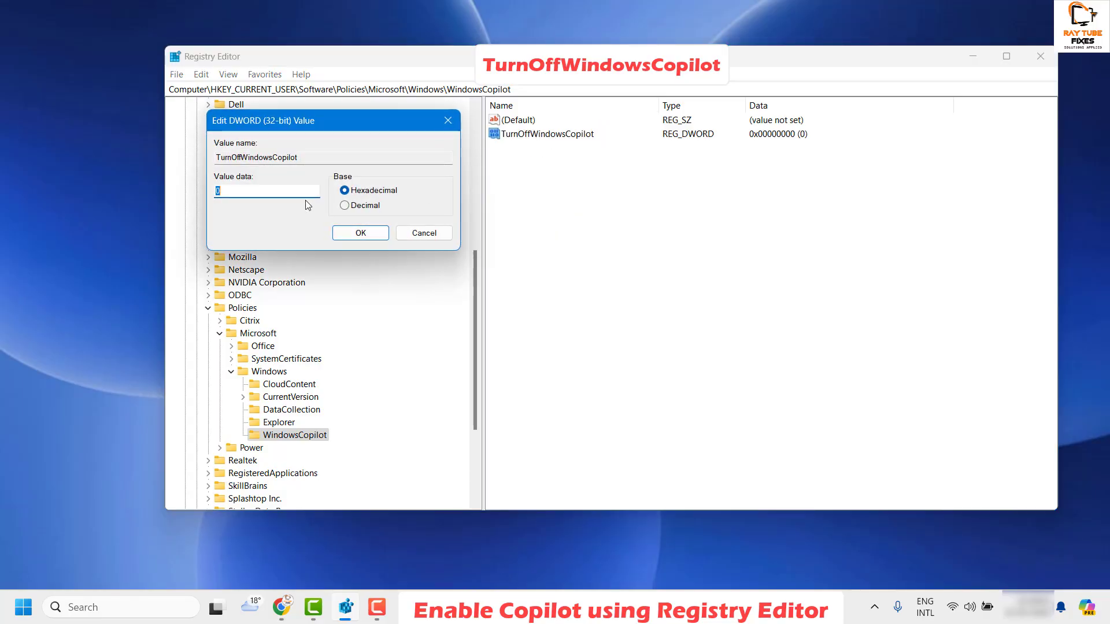
pyautogui.click(231, 191)
pyautogui.click(359, 233)
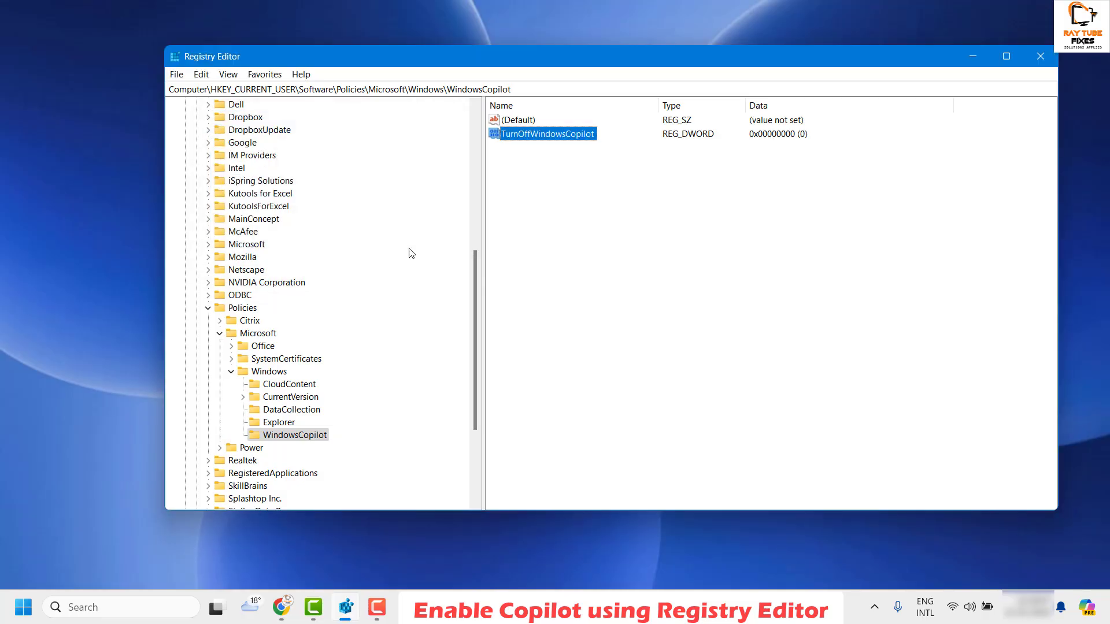
pyautogui.click(1048, 62)
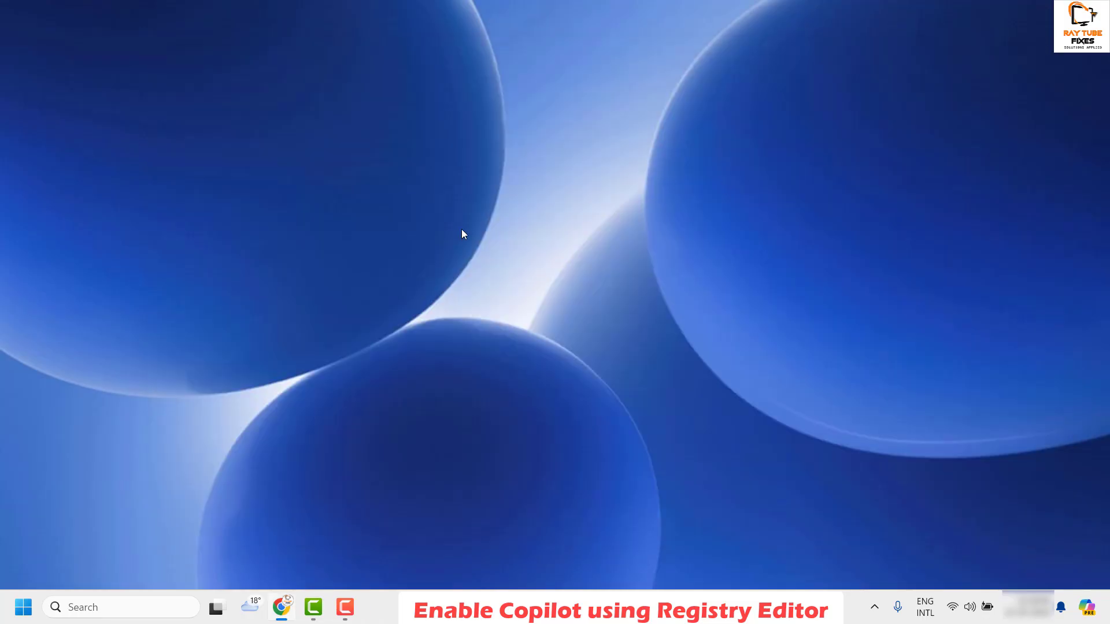